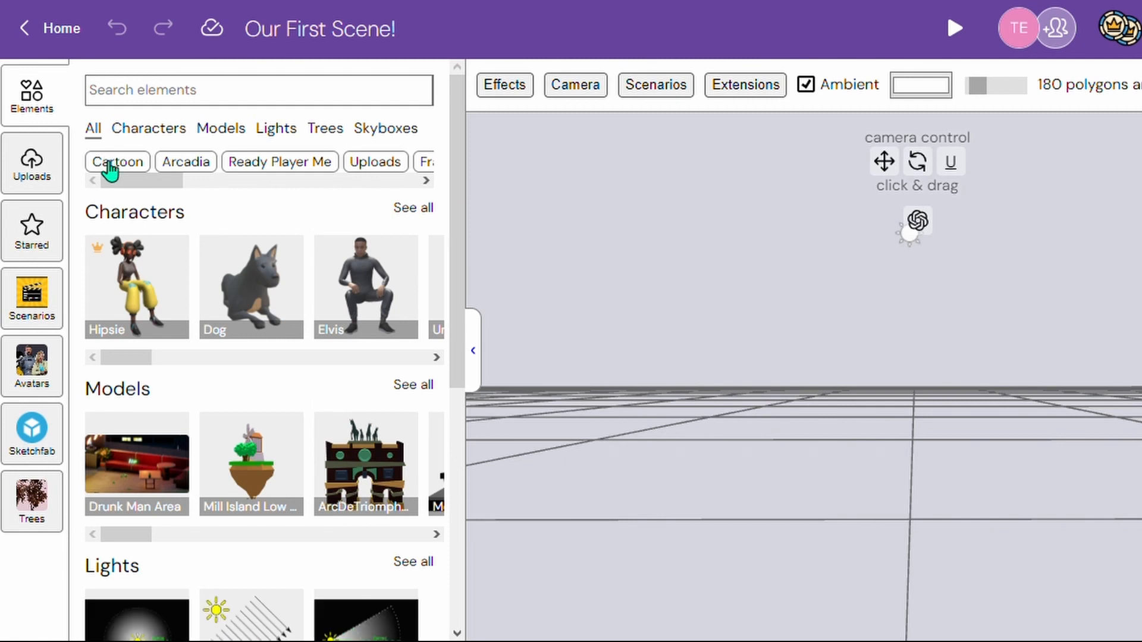
- Add the Mill Island Low model from the Models library to the scene floor
scroll(238, 226, down, 4)
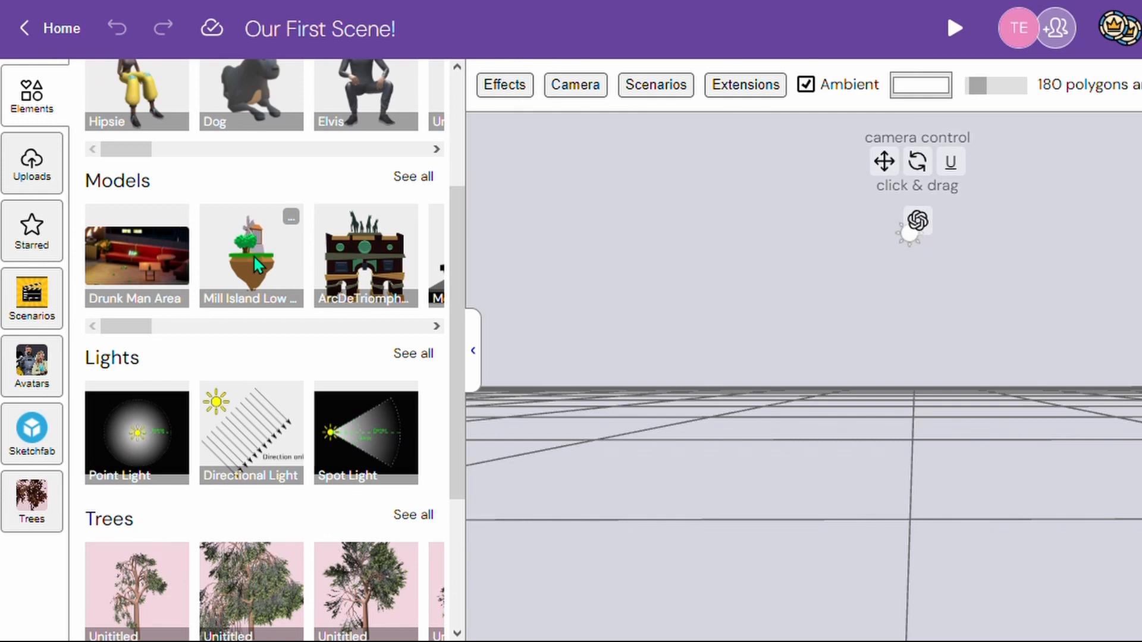
drag(254, 255, 787, 473)
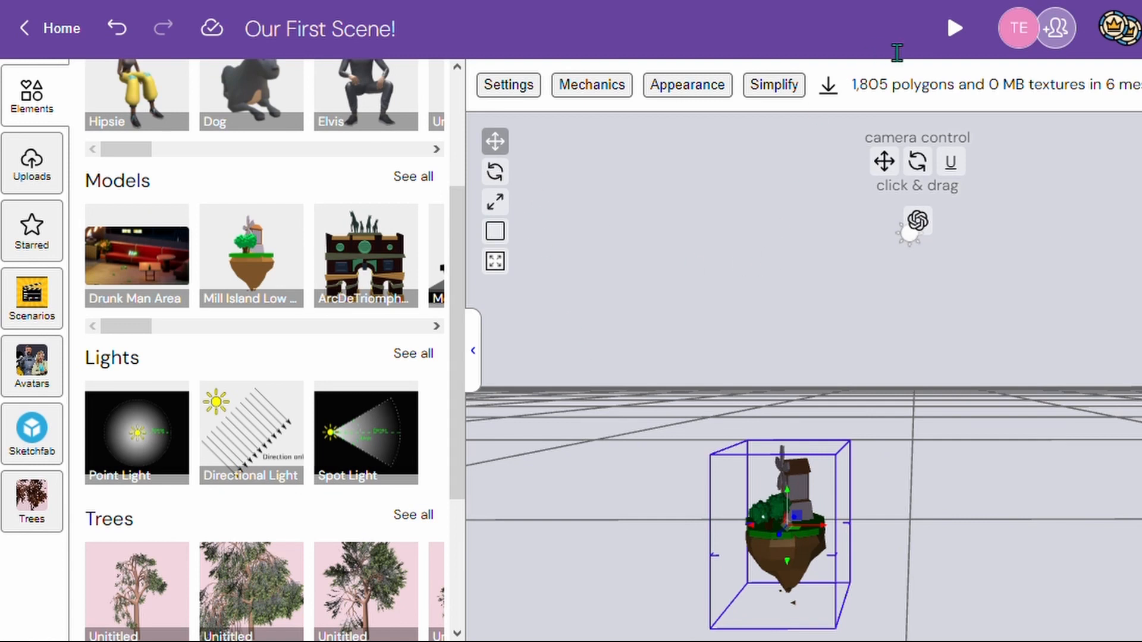
- Preview the scene with the mill island in play mode and return to editing
click(955, 30)
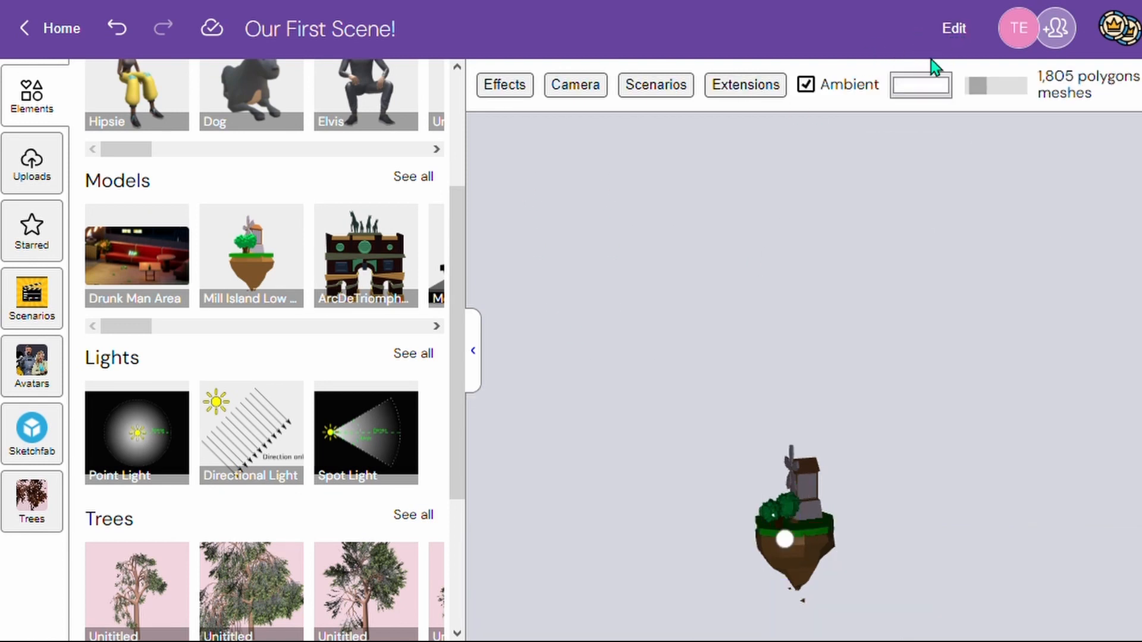
click(968, 38)
click(830, 533)
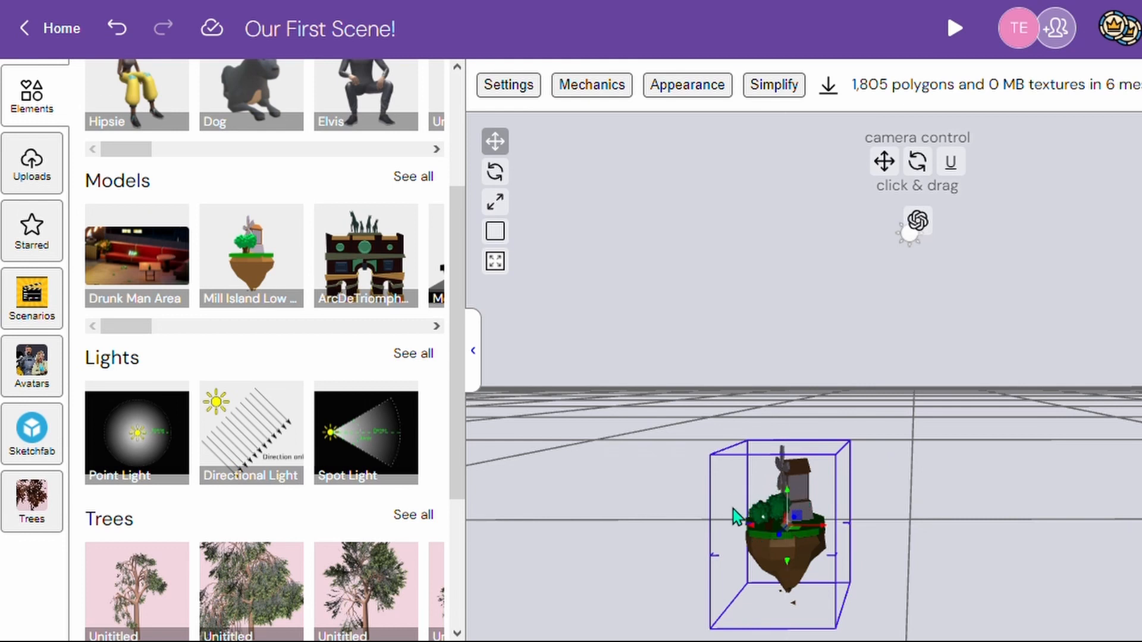
click(982, 301)
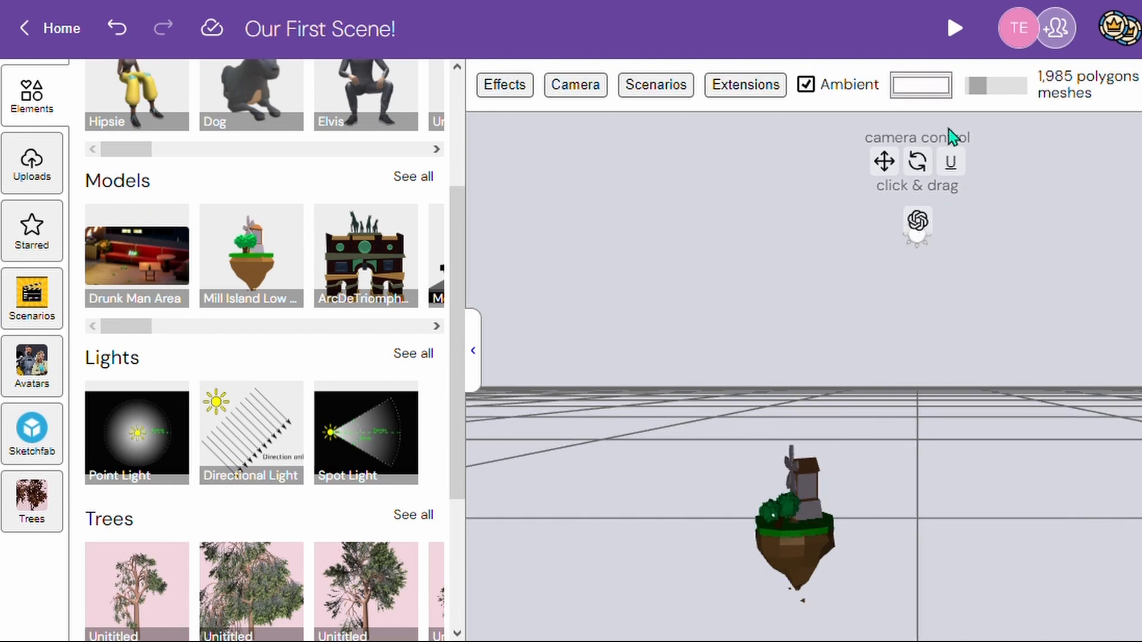
click(955, 28)
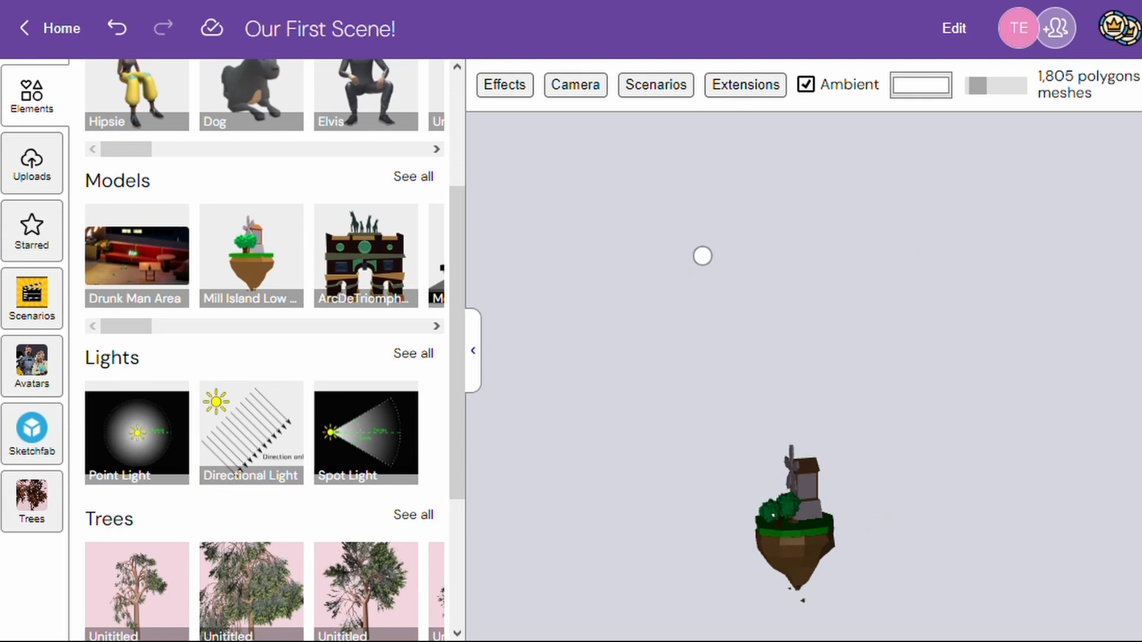
click(957, 30)
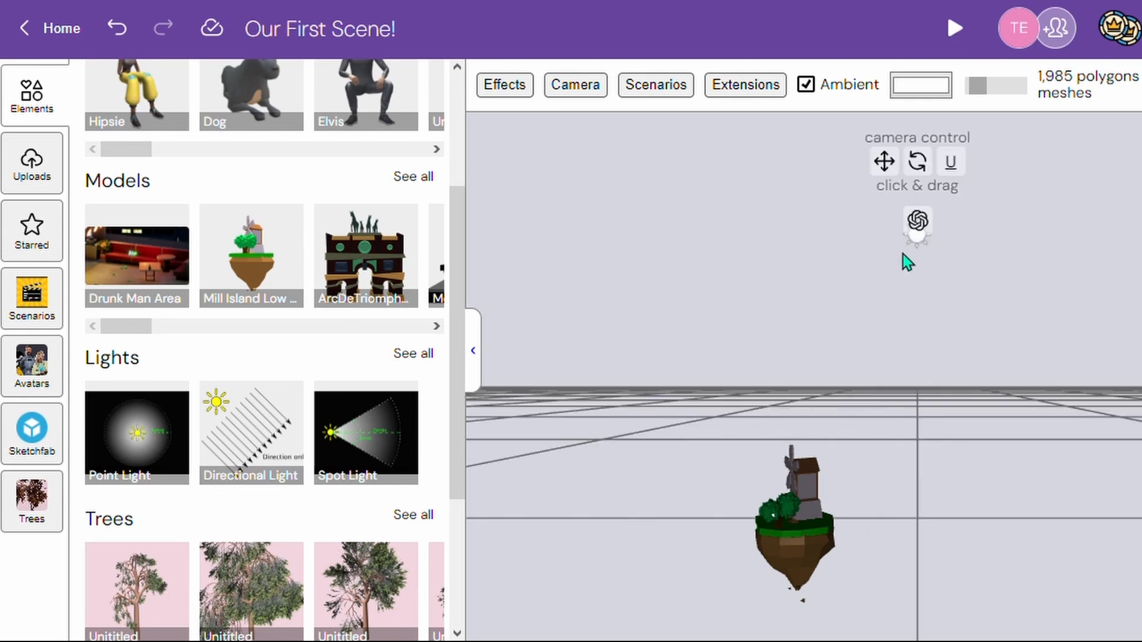
- Select the mill island, raise it above its initial height, and bring it closer to the camera
click(793, 526)
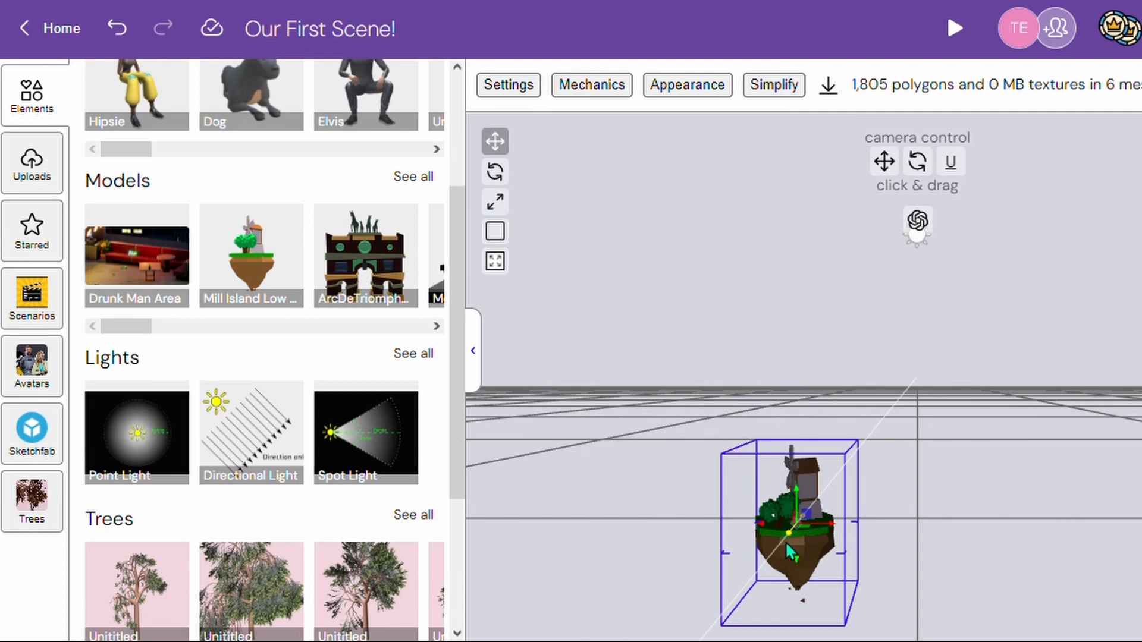
drag(791, 552, 784, 441)
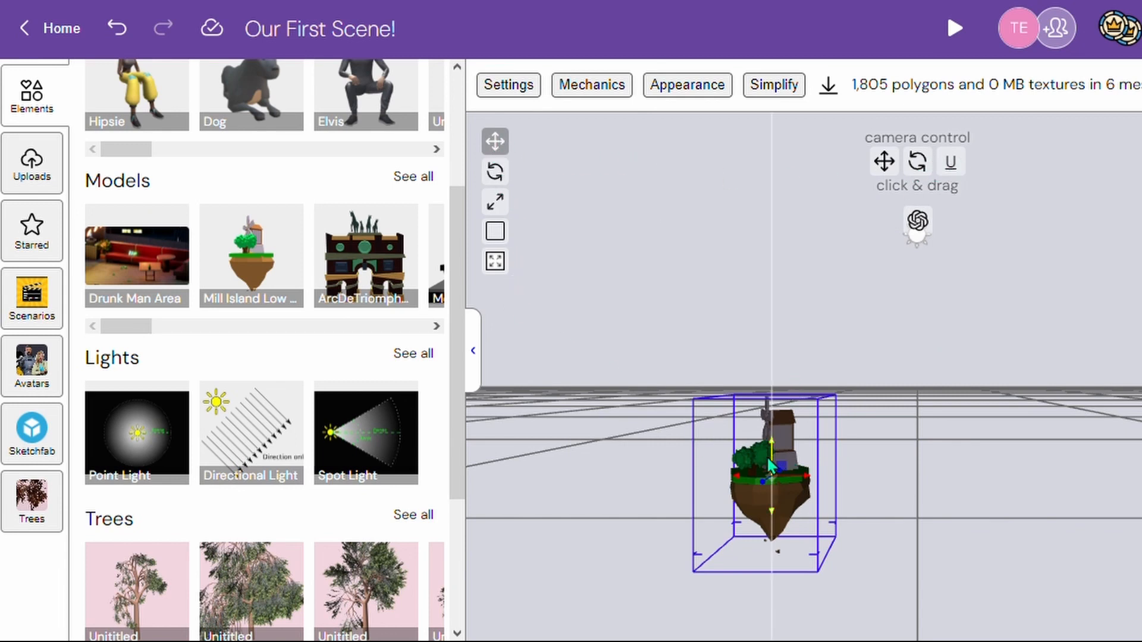
drag(763, 487, 729, 498)
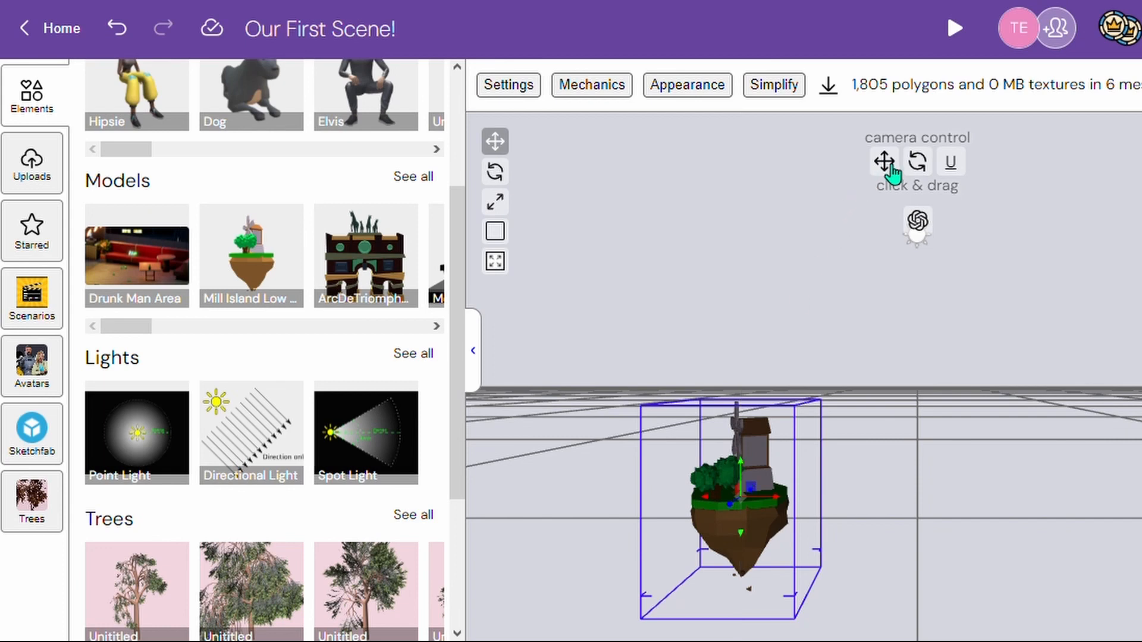
- Try moving the mill island a short distance sideways along its horizontal axis
drag(890, 172, 887, 368)
drag(974, 152, 907, 235)
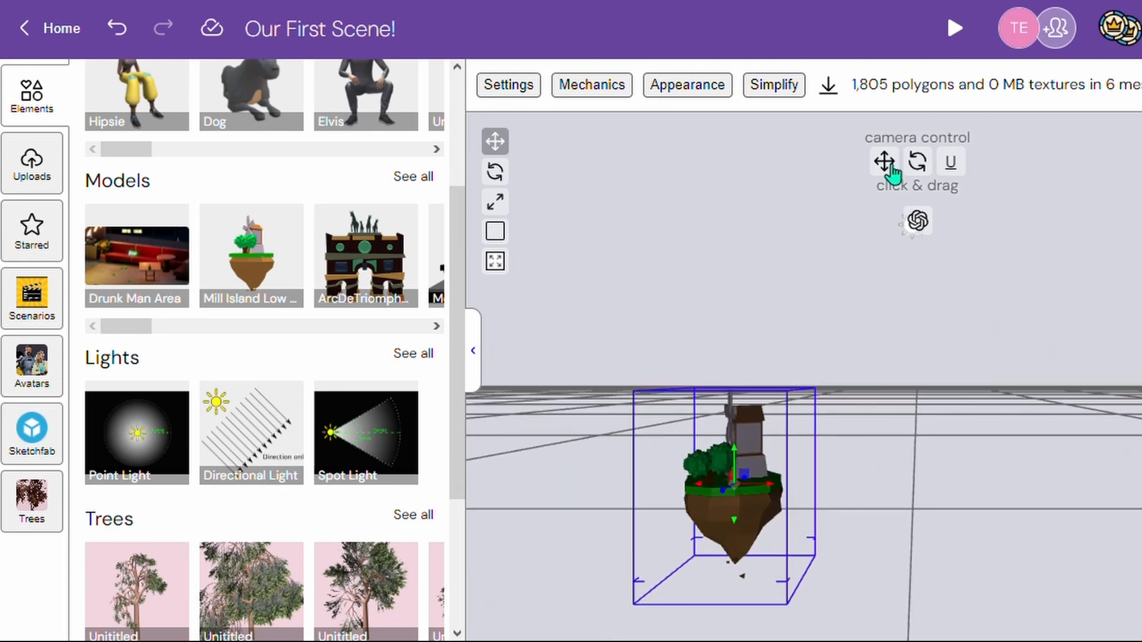
drag(919, 170, 900, 226)
drag(951, 168, 1027, 205)
click(497, 139)
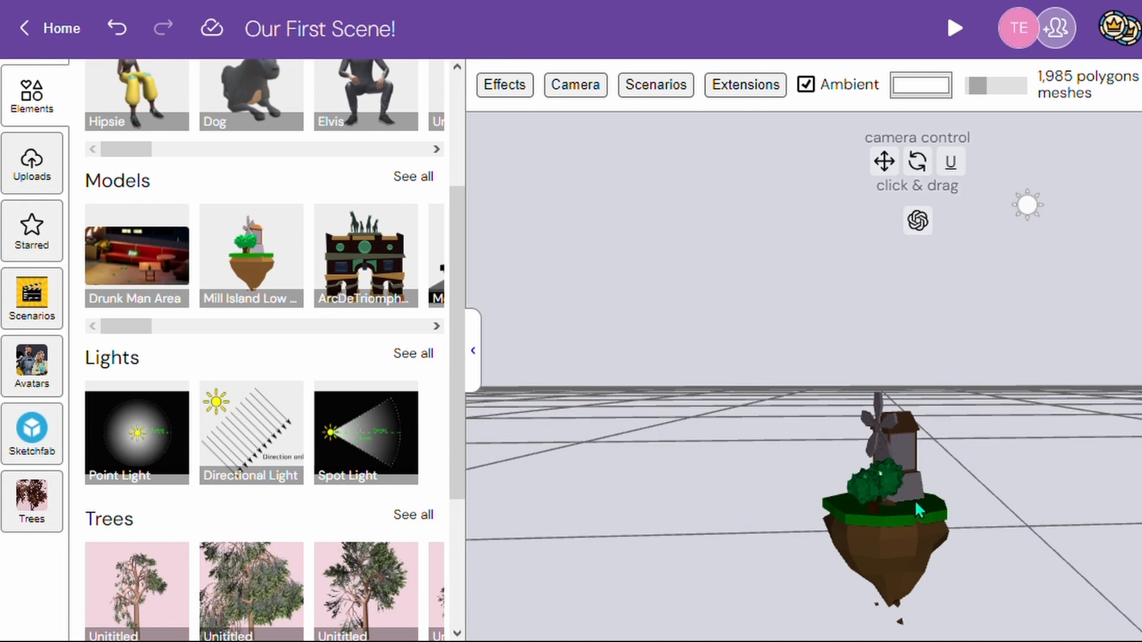
click(886, 518)
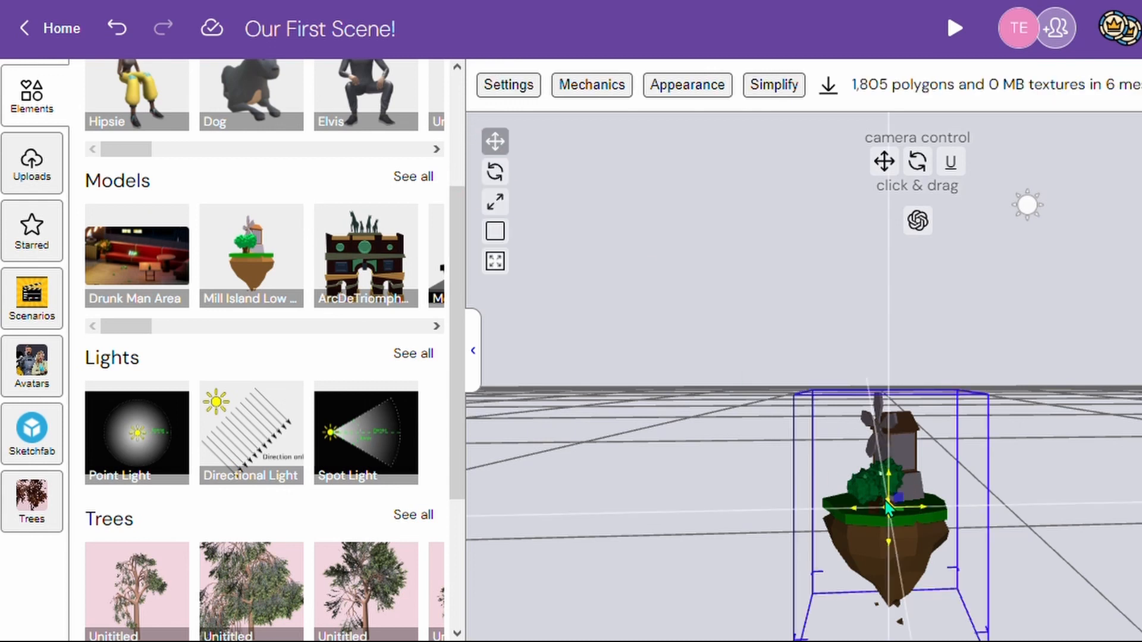
drag(919, 514, 894, 518)
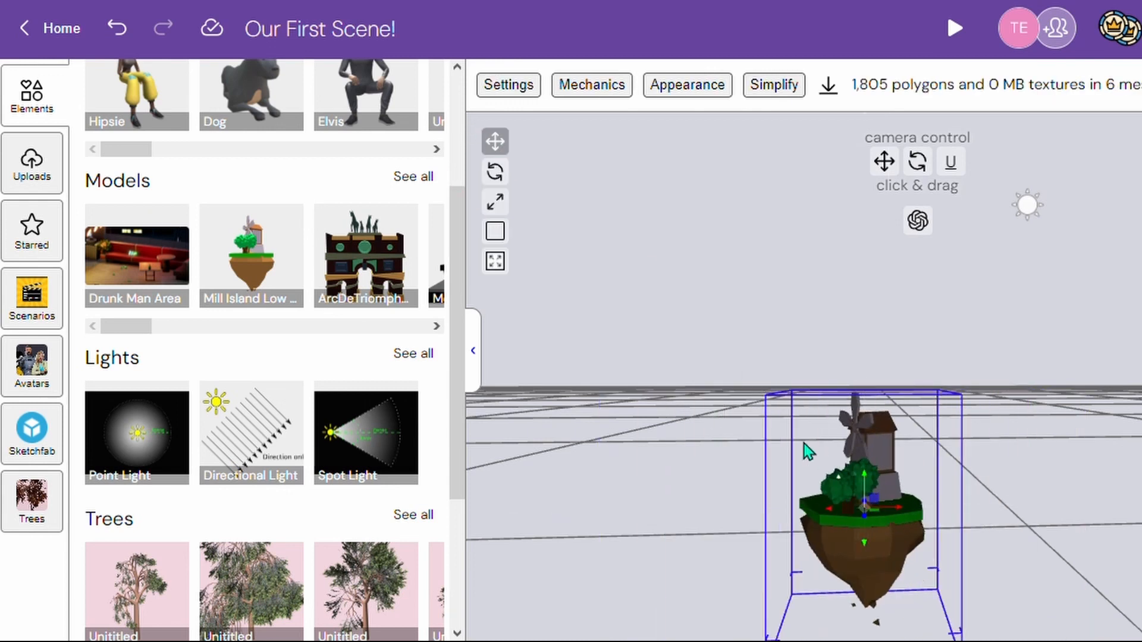
- Rotate the mill island slightly, and undo the rotation together with the preceding sideways move
click(496, 173)
drag(875, 524, 851, 494)
click(495, 201)
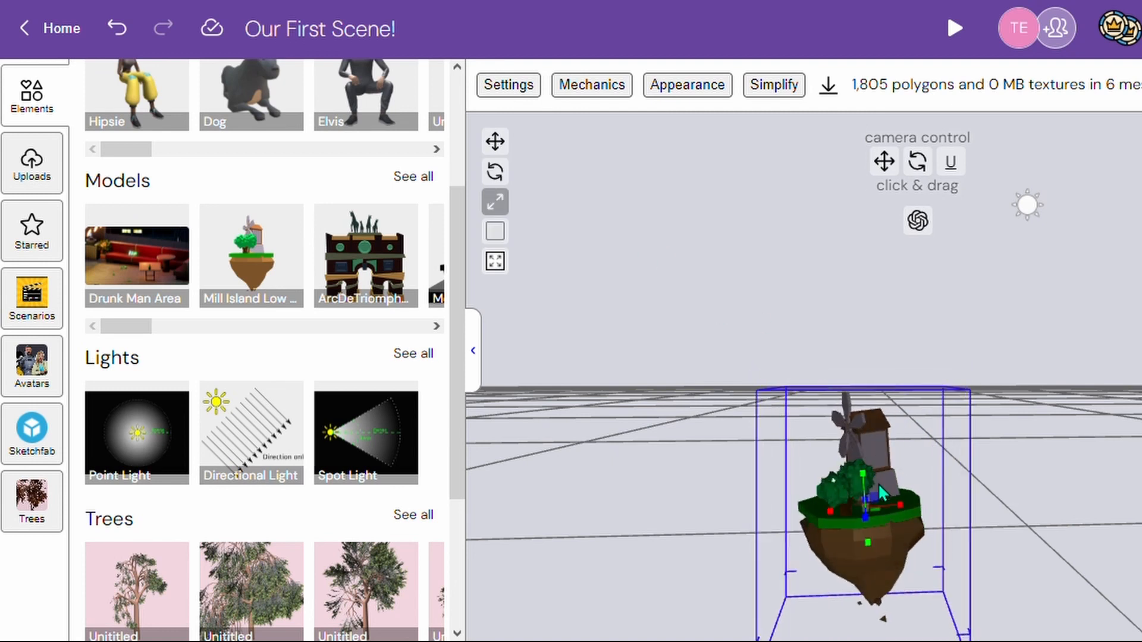
key(ctrl+z)
- Try stretching the mill island along individual axes, vertically and horizontally, undoing each change
drag(869, 476, 893, 339)
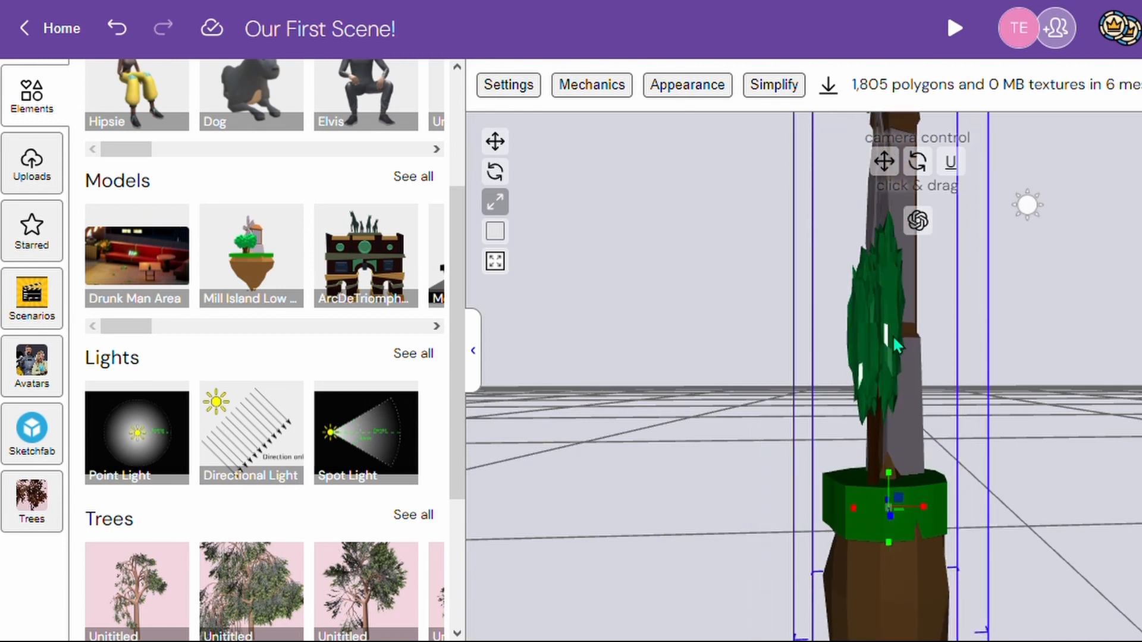
key(ctrl+z)
drag(914, 512, 997, 511)
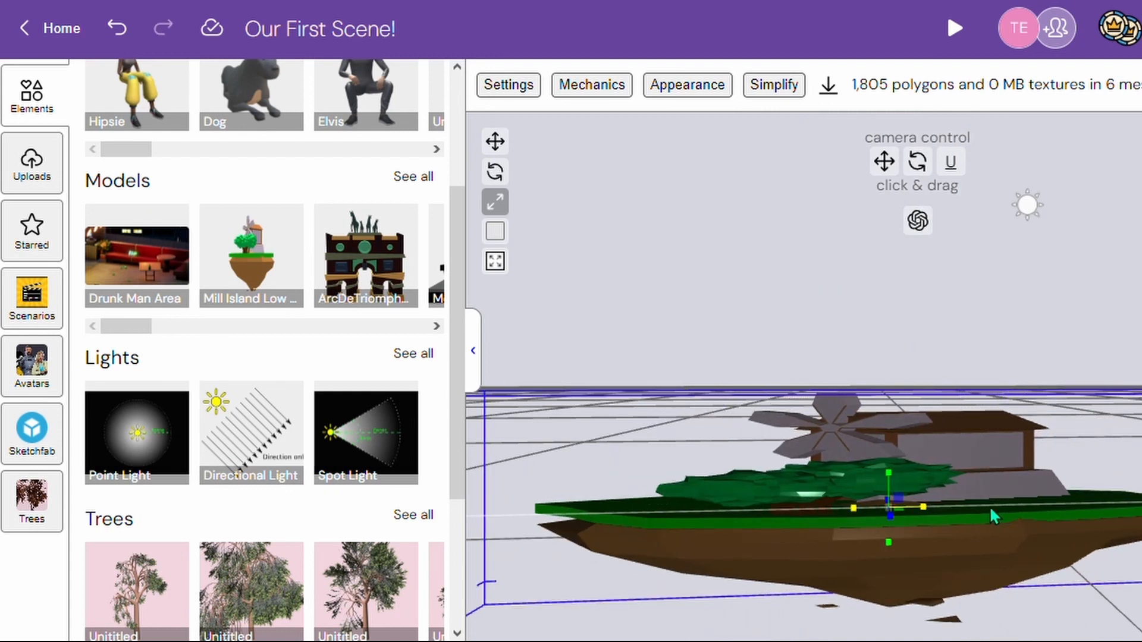
key(ctrl+z)
drag(911, 538, 927, 574)
key(ctrl+z)
- Scale the mill island up uniformly on all axes
drag(898, 536, 901, 489)
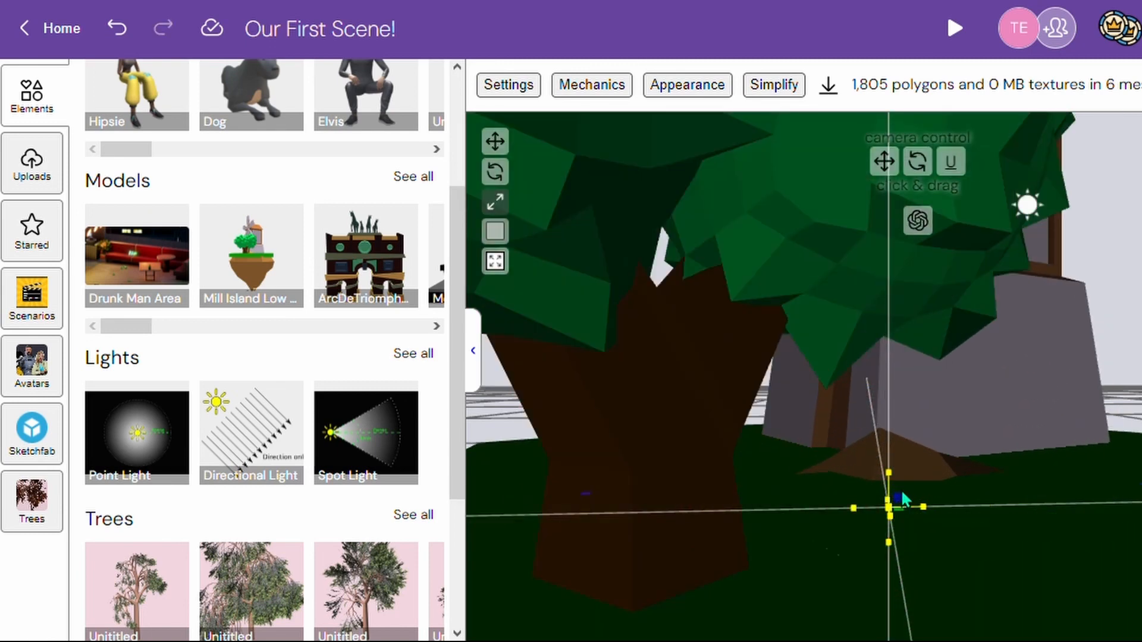
drag(884, 162, 873, 272)
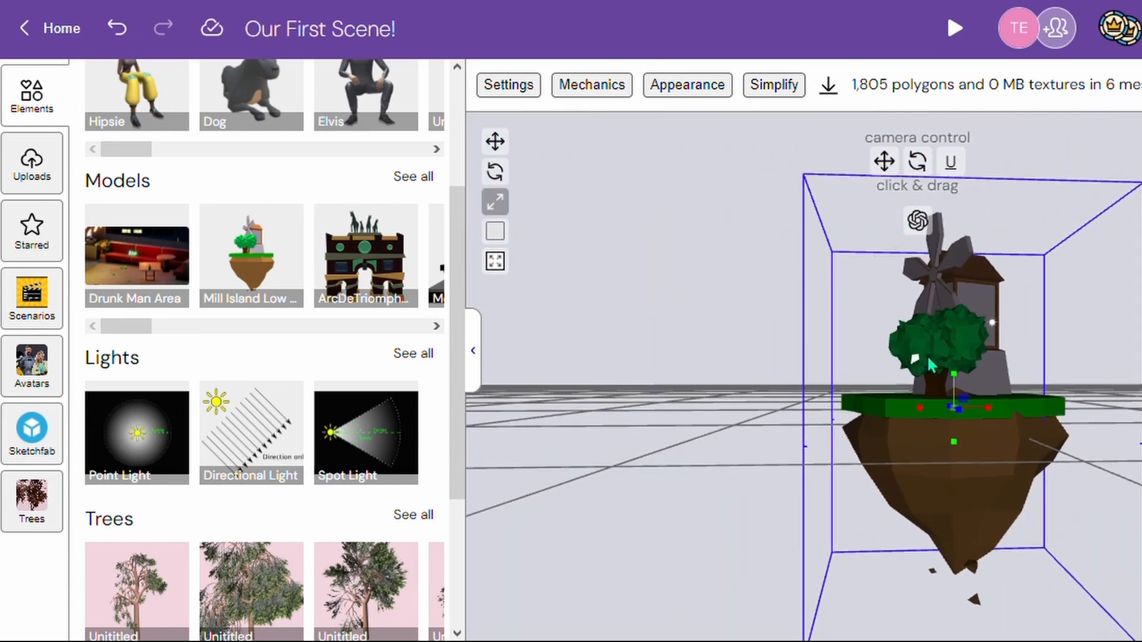
- Examine the enlarged mill island at closer and farther focus distances and from a different angle
click(506, 265)
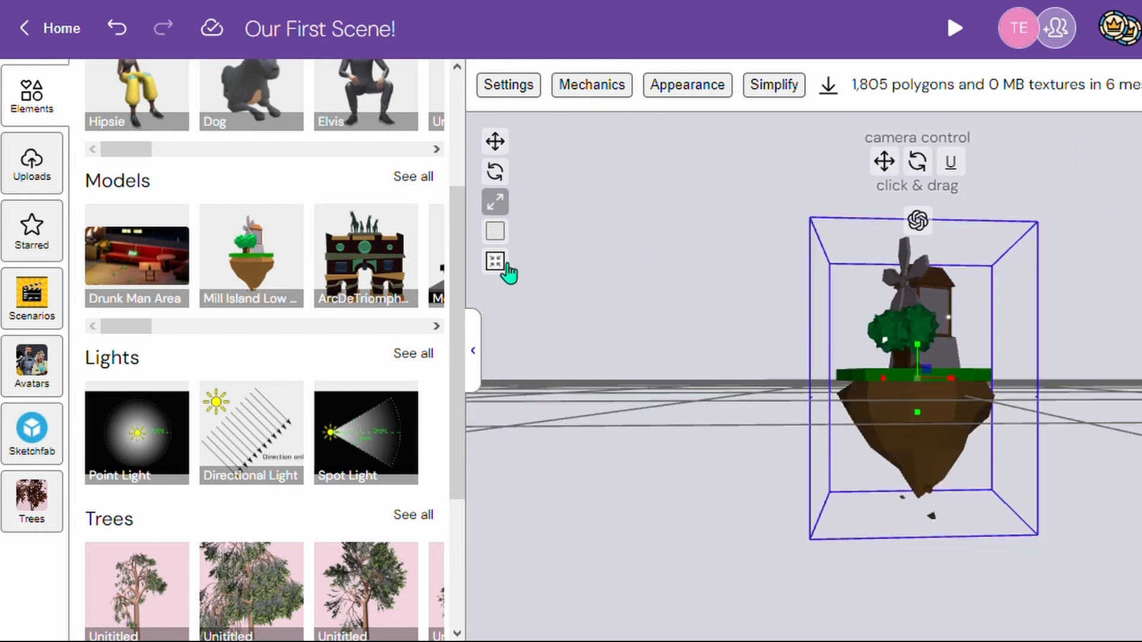
click(506, 265)
click(504, 263)
drag(949, 162, 902, 112)
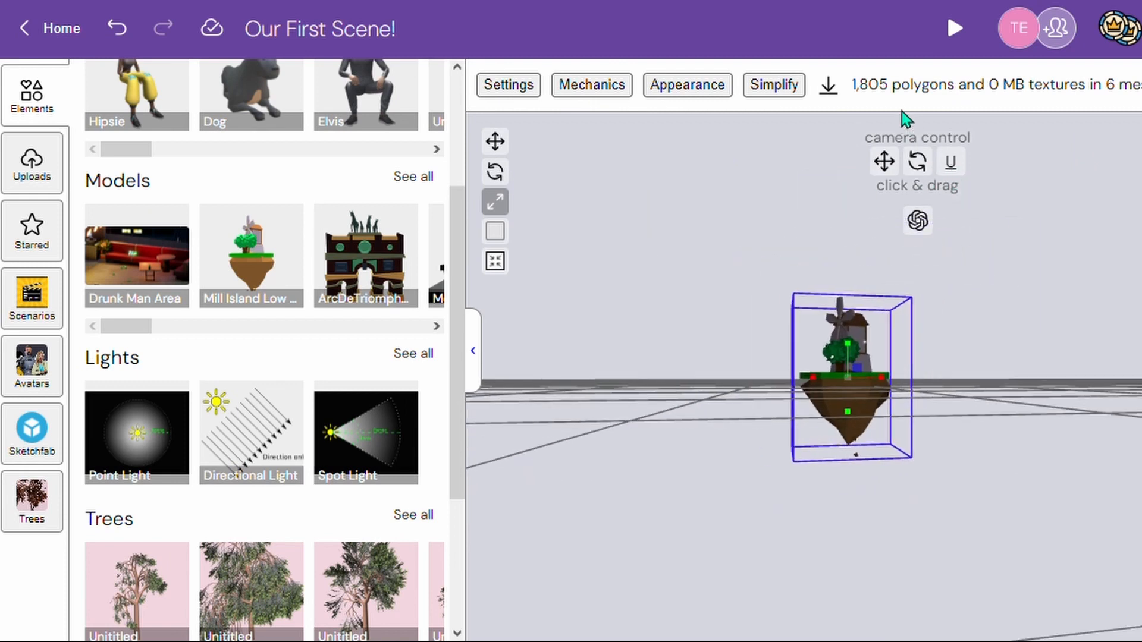
click(509, 271)
click(507, 271)
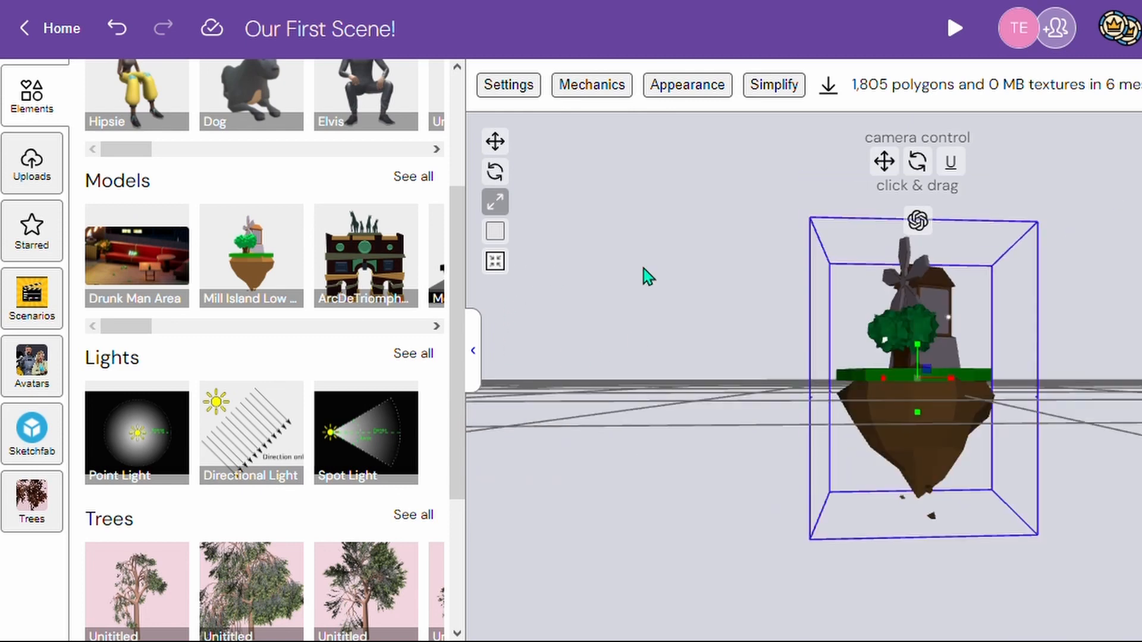
drag(948, 174, 850, 193)
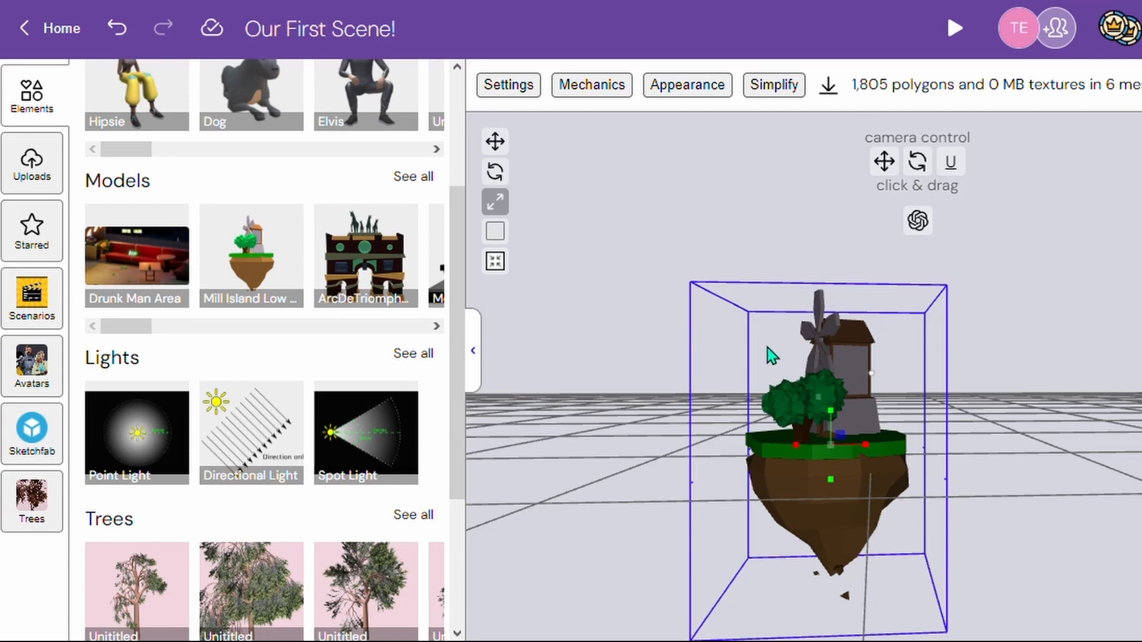
- Browse the element library's lights, trees, skyboxes and further characters
scroll(359, 255, up, 2)
scroll(359, 254, up, 1)
scroll(326, 293, down, 6)
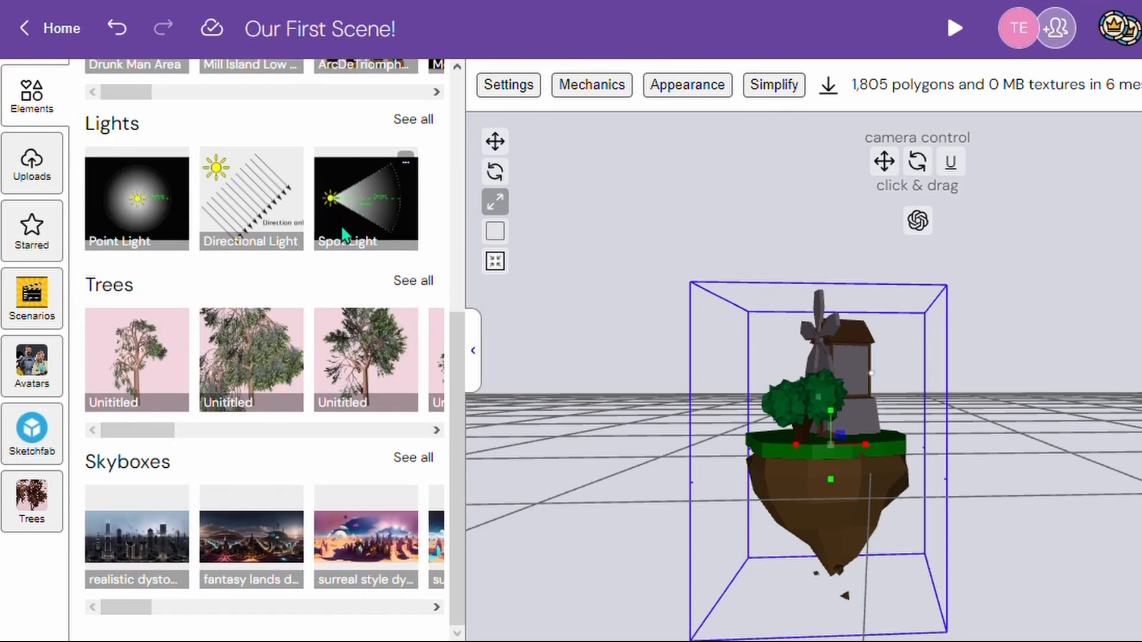
scroll(332, 300, up, 7)
drag(138, 362, 279, 363)
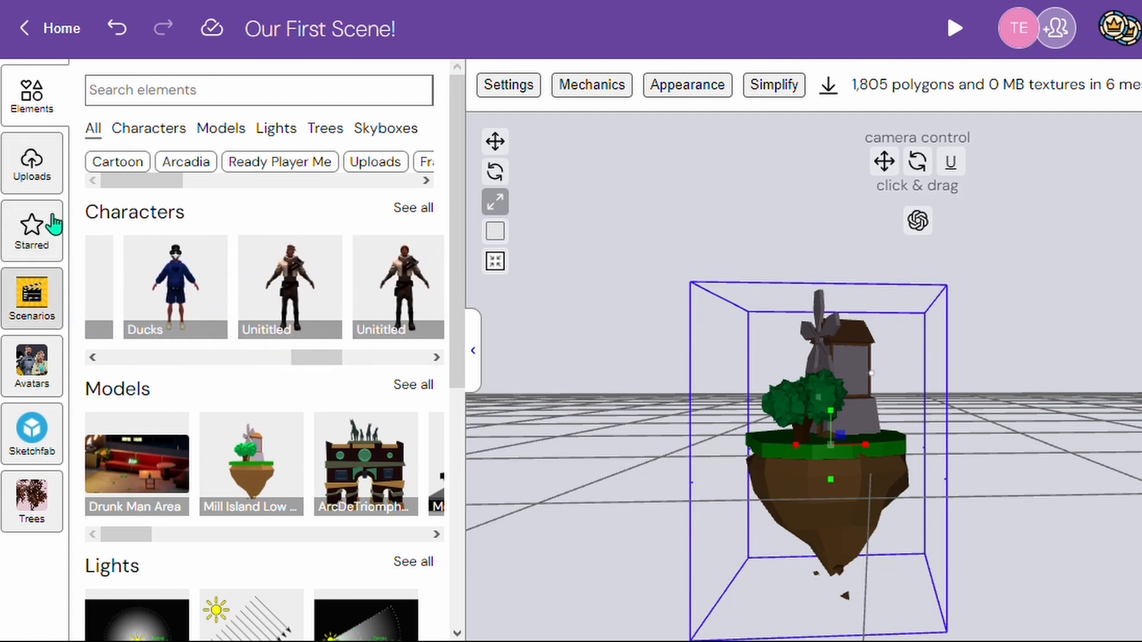
- Place the uploaded hammerhead model in the scene
click(46, 179)
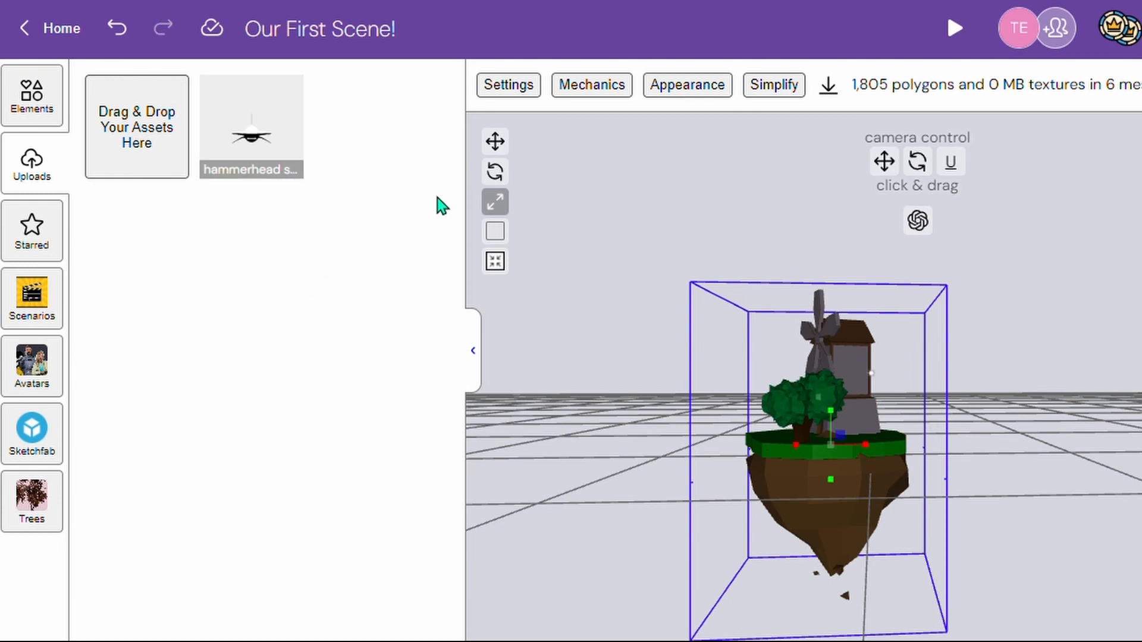
mouse_move(299, 156)
- Scale the hammerhead model up uniformly on all axes
drag(884, 161, 899, 303)
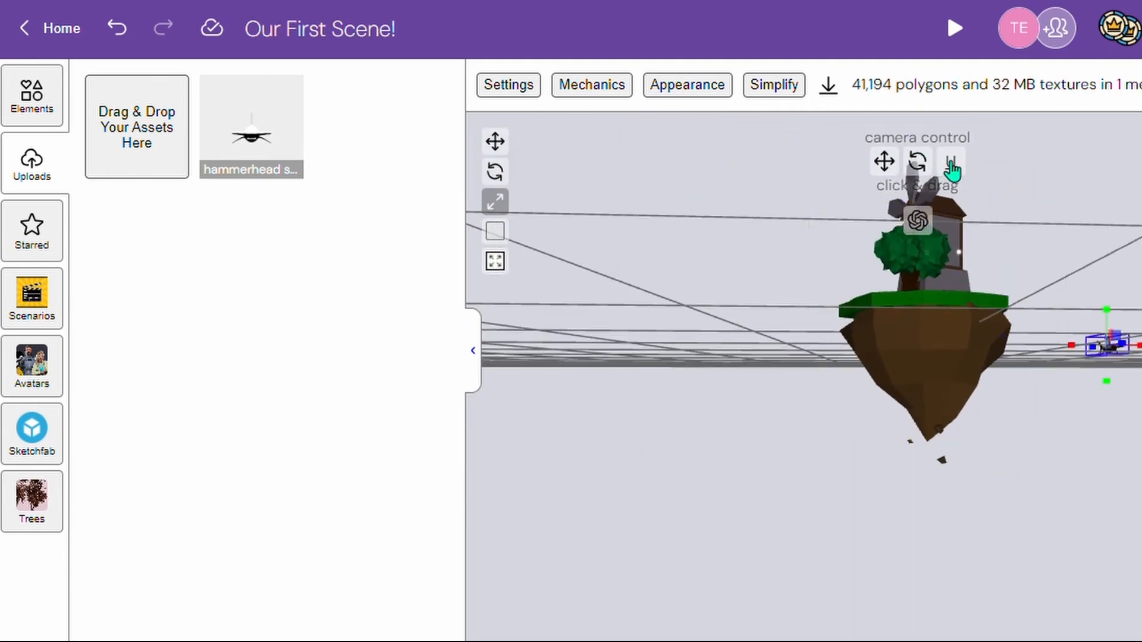
drag(918, 161, 773, 164)
mouse_move(894, 167)
mouse_down()
mouse_move(894, 238)
mouse_move(892, 119)
mouse_move(878, 163)
mouse_up()
drag(877, 490, 862, 507)
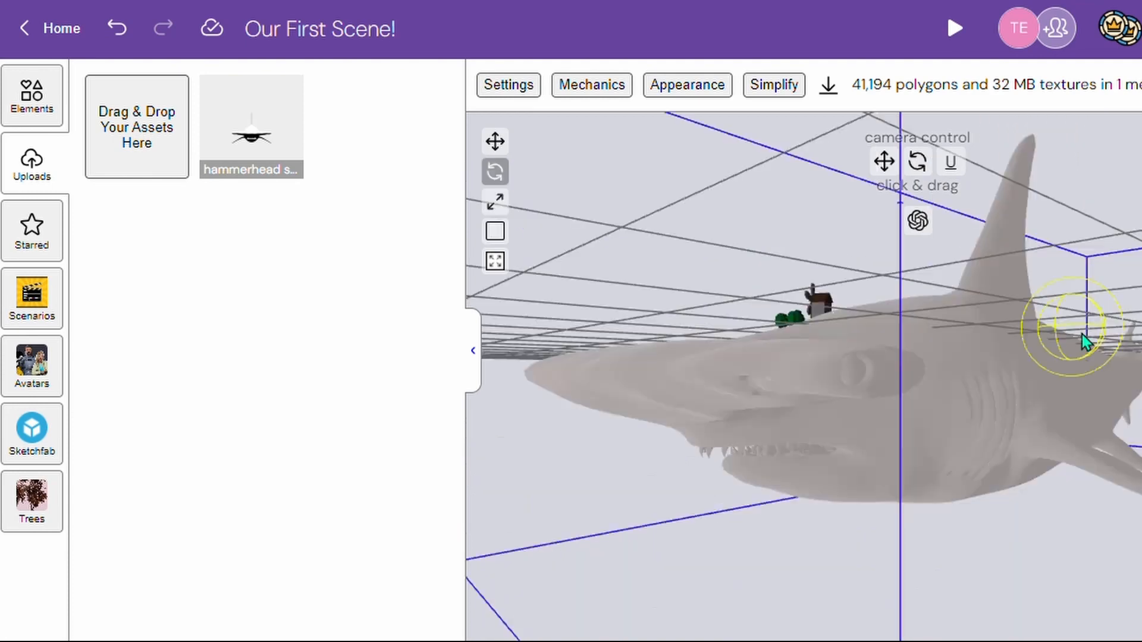
mouse_move(1083, 335)
mouse_down()
mouse_move(1141, 333)
mouse_move(1065, 333)
mouse_up()
drag(1071, 283, 960, 188)
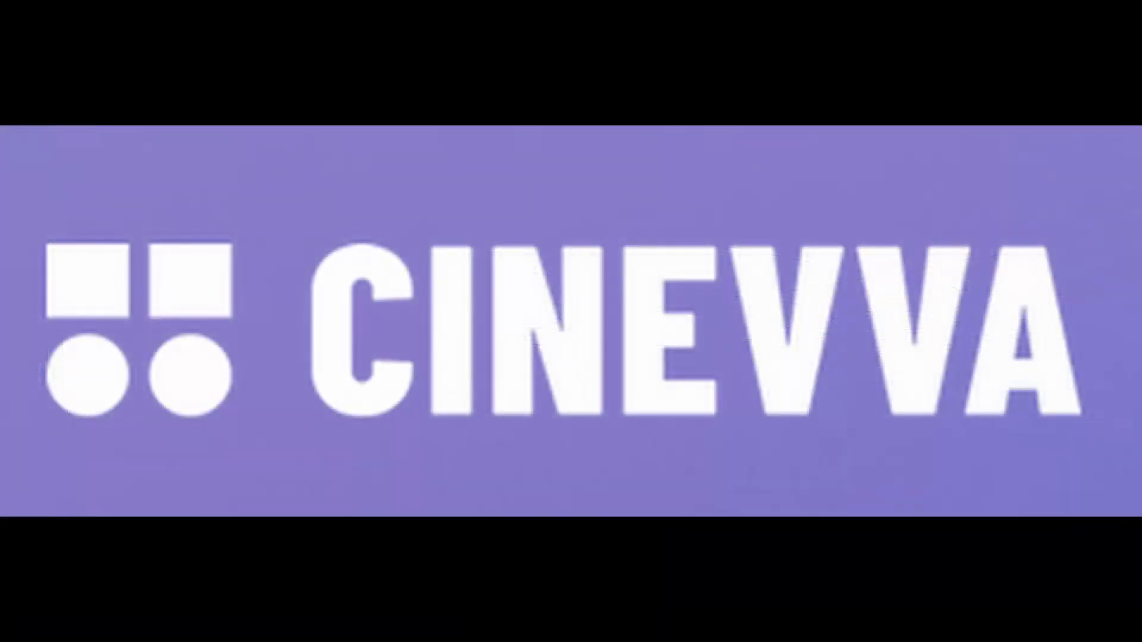